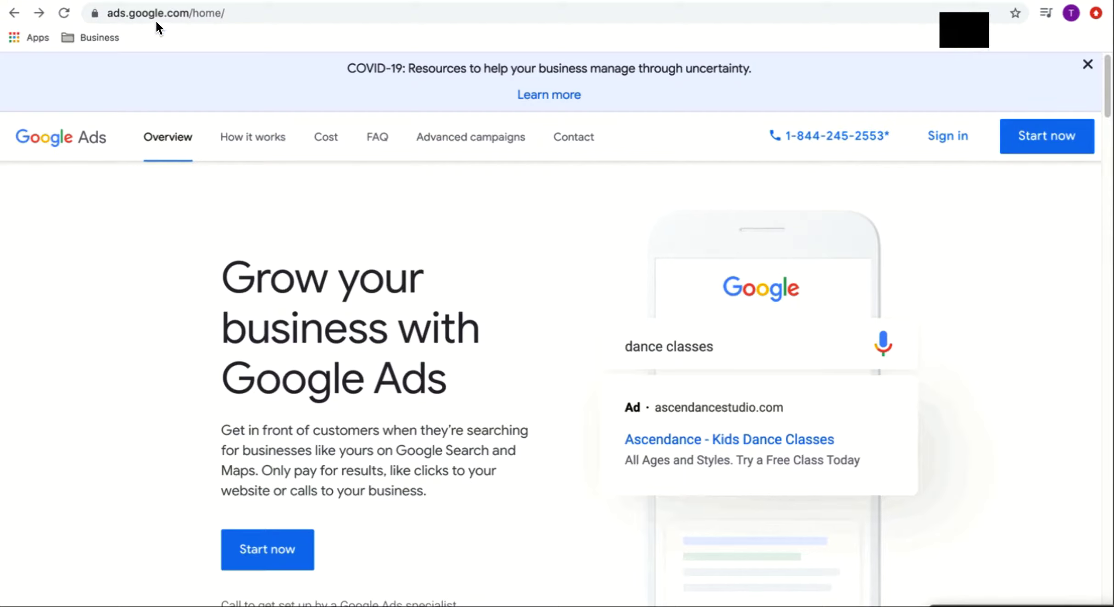
{"action": "left_click", "coordinate": [124, 14]}
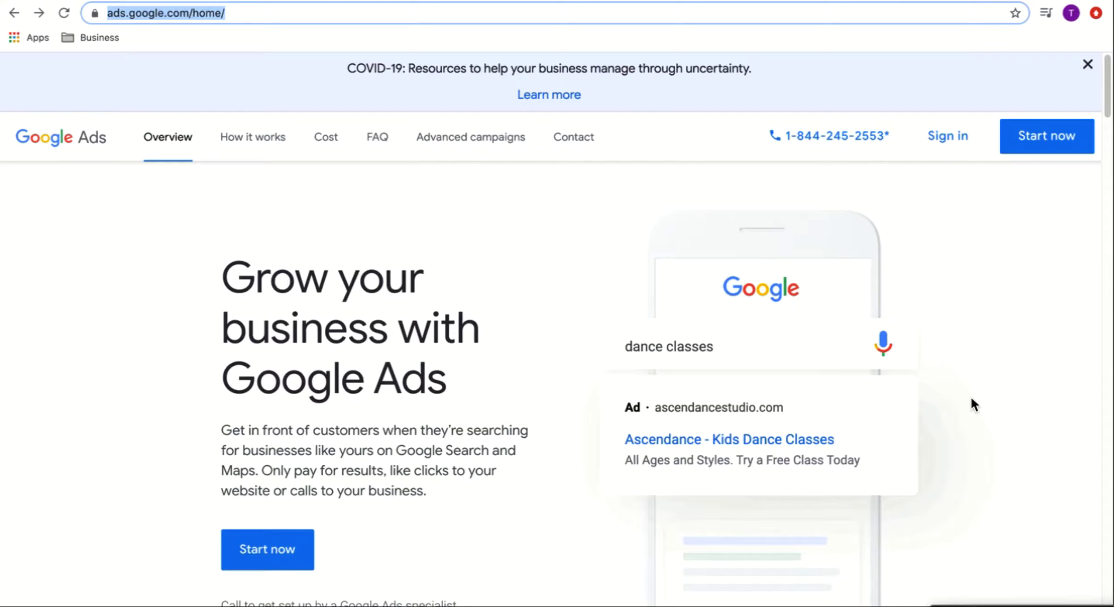
{"action": "left_click", "coordinate": [1017, 249]}
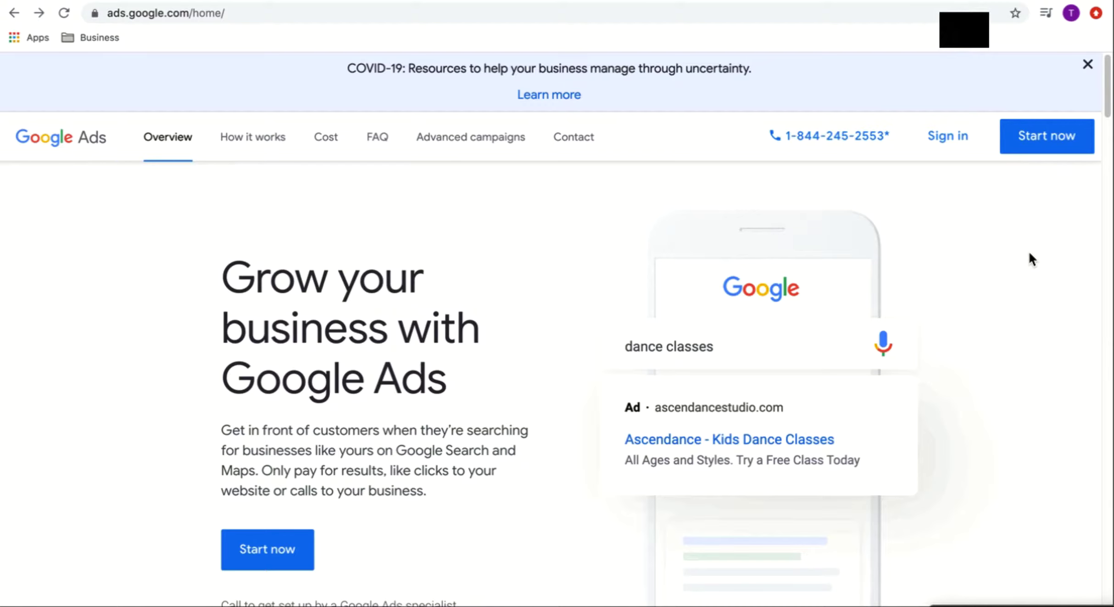
Sign in to Google Ads and, in Expert Mode, choose to create an account without a campaign.
{"action": "left_click", "coordinate": [948, 140]}
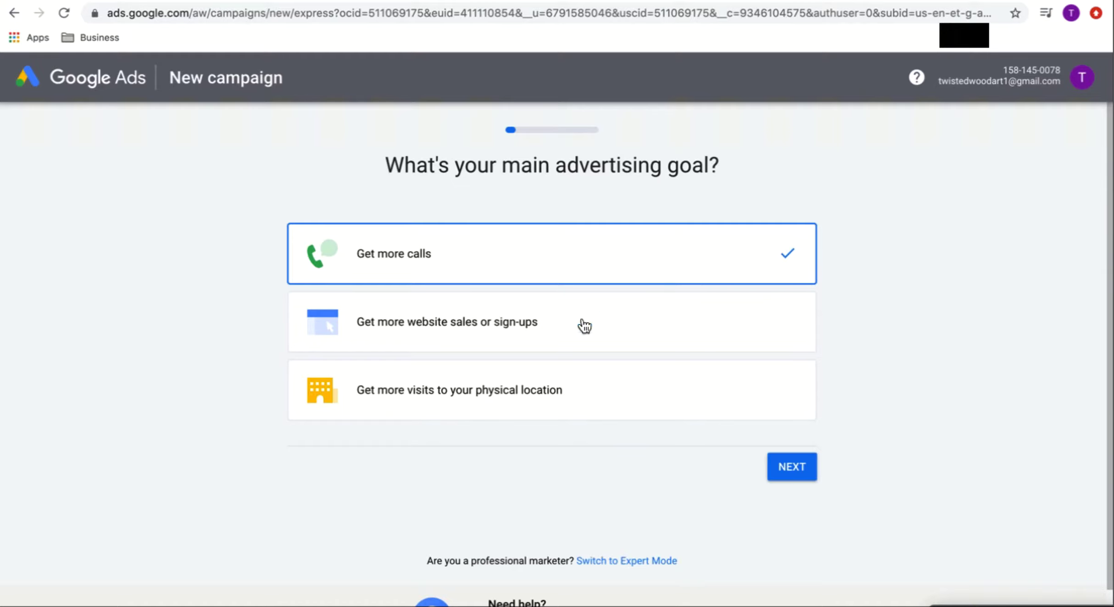
{"action": "left_click", "coordinate": [635, 568]}
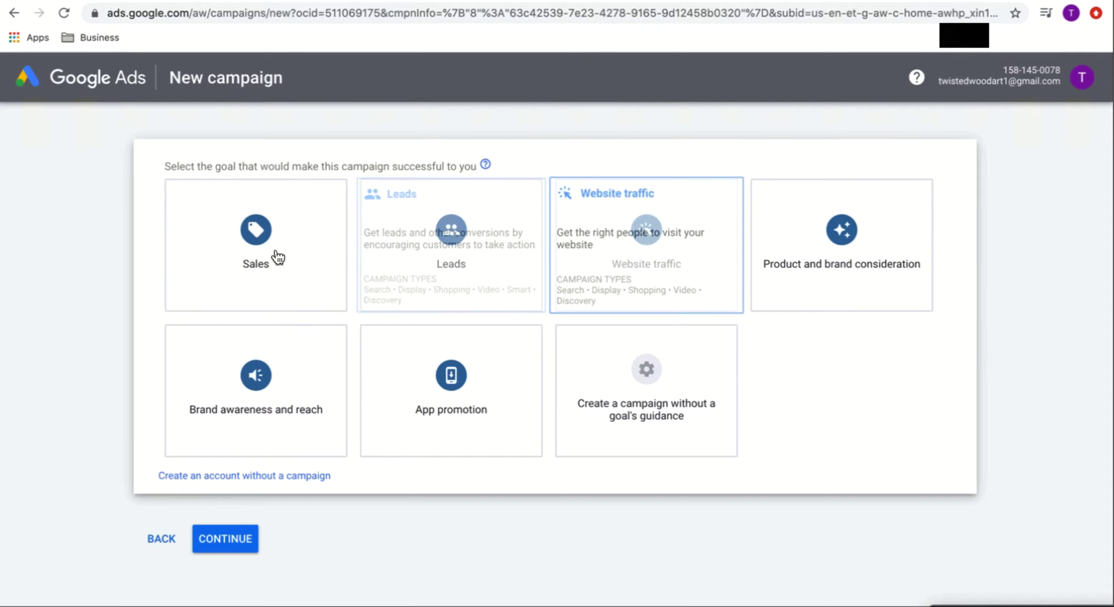
{"action": "left_click", "coordinate": [273, 256]}
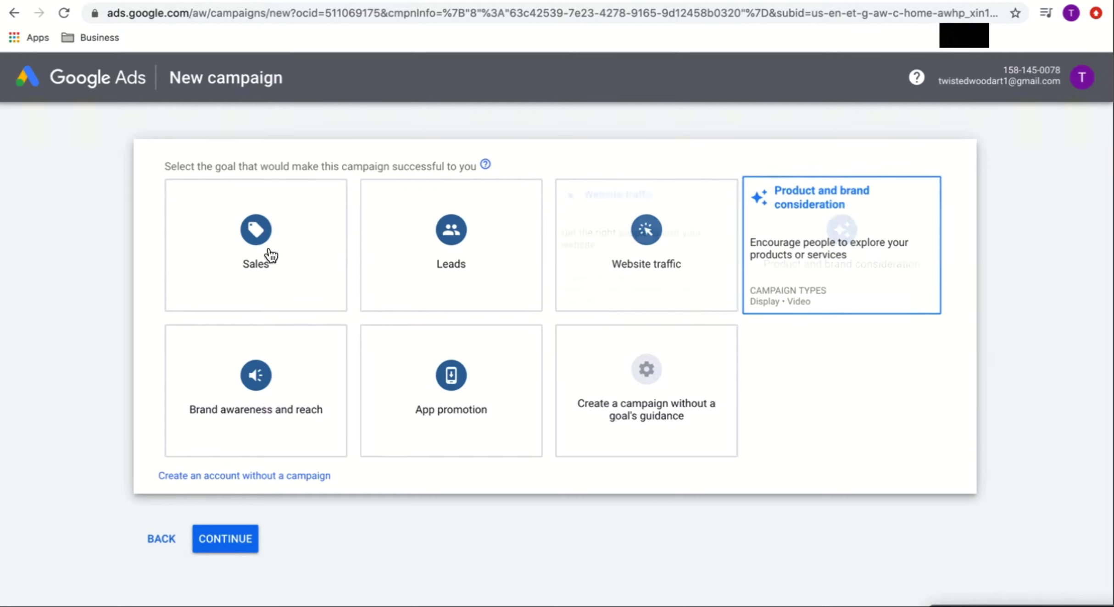
{"action": "left_click", "coordinate": [217, 538]}
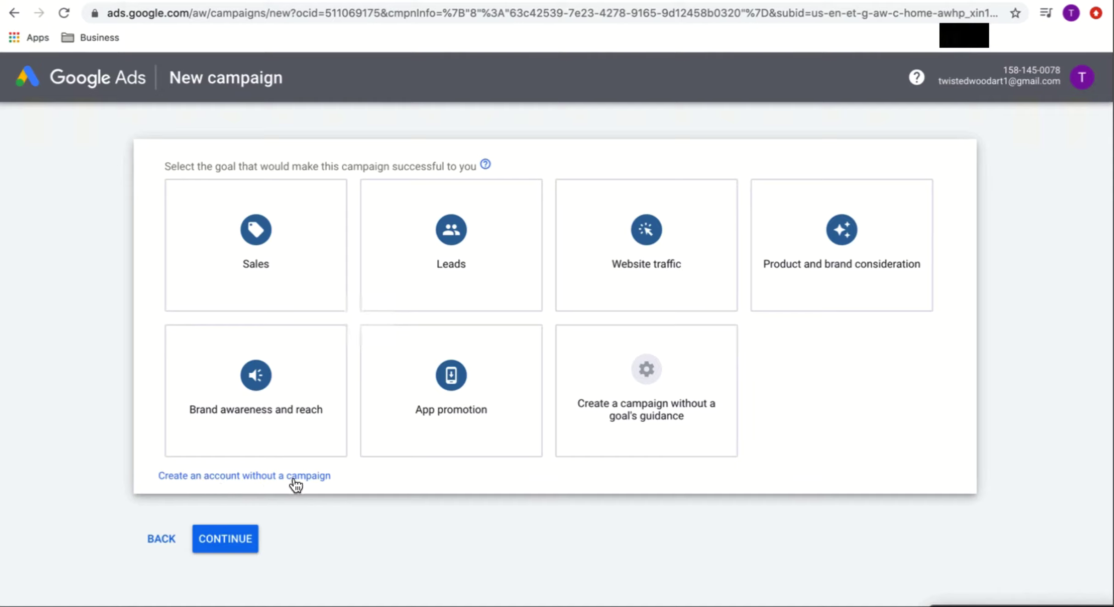
{"action": "left_click", "coordinate": [240, 477]}
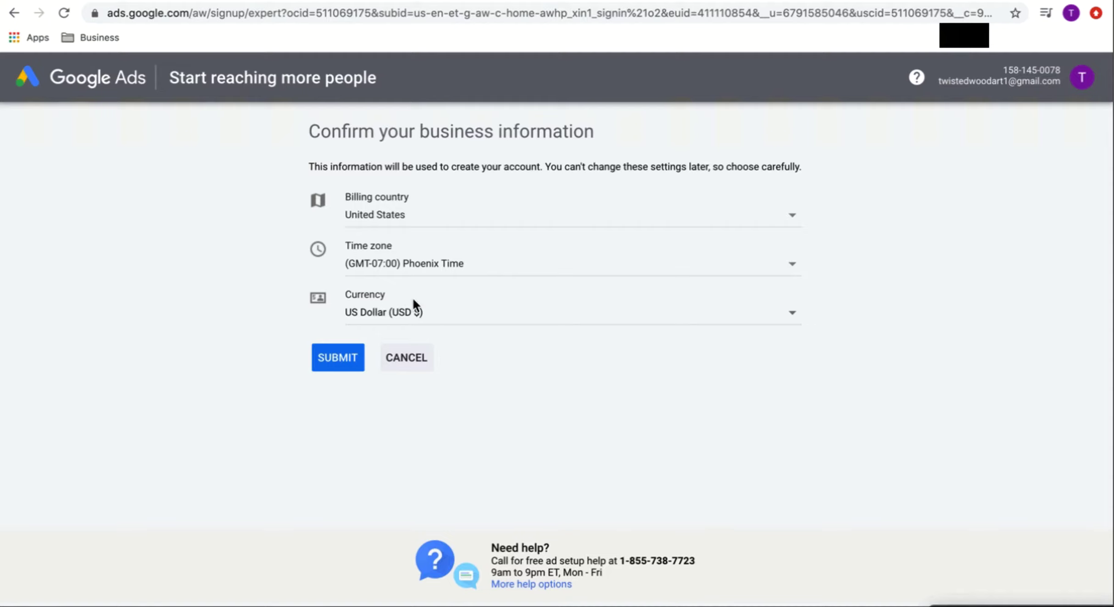
Set the account's time zone to (GMT-06:00) Denver Time, submit the business information and open the new account.
{"action": "left_click", "coordinate": [437, 271]}
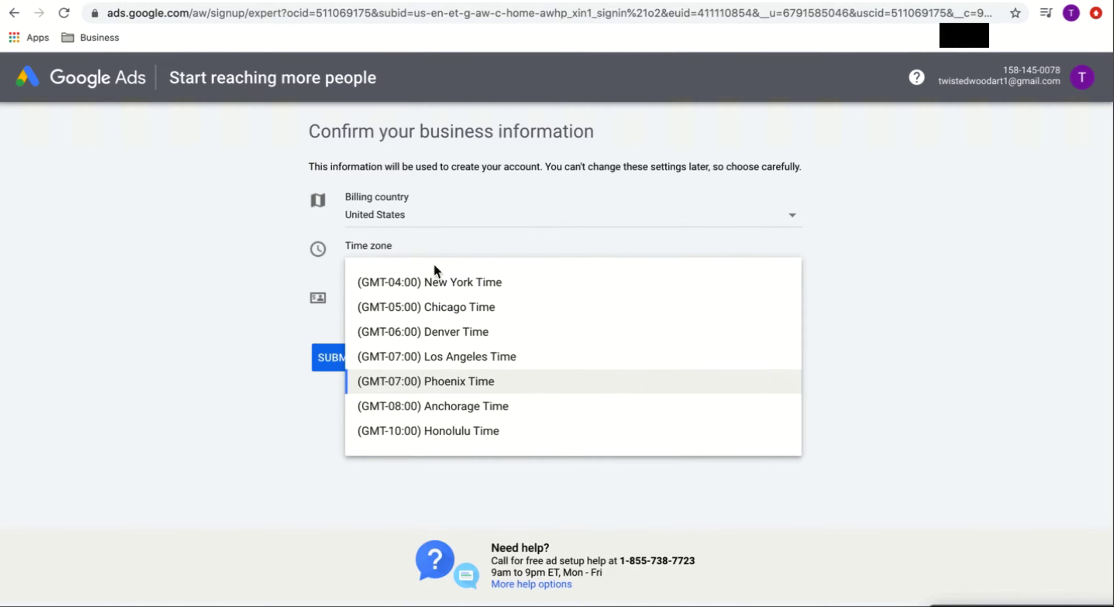
{"action": "left_click", "coordinate": [443, 336]}
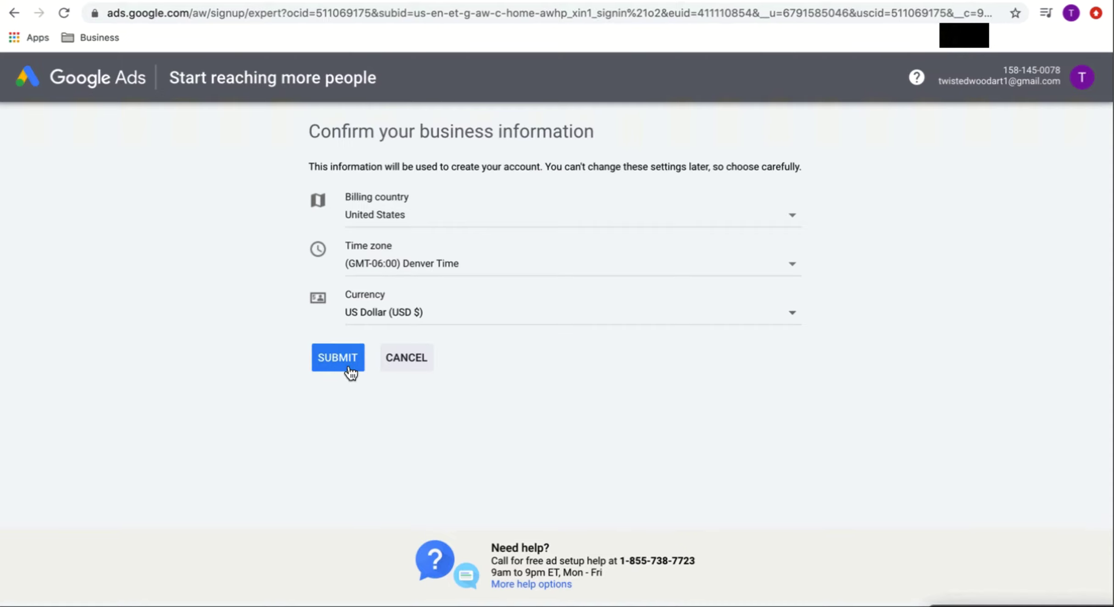
{"action": "left_click", "coordinate": [325, 362]}
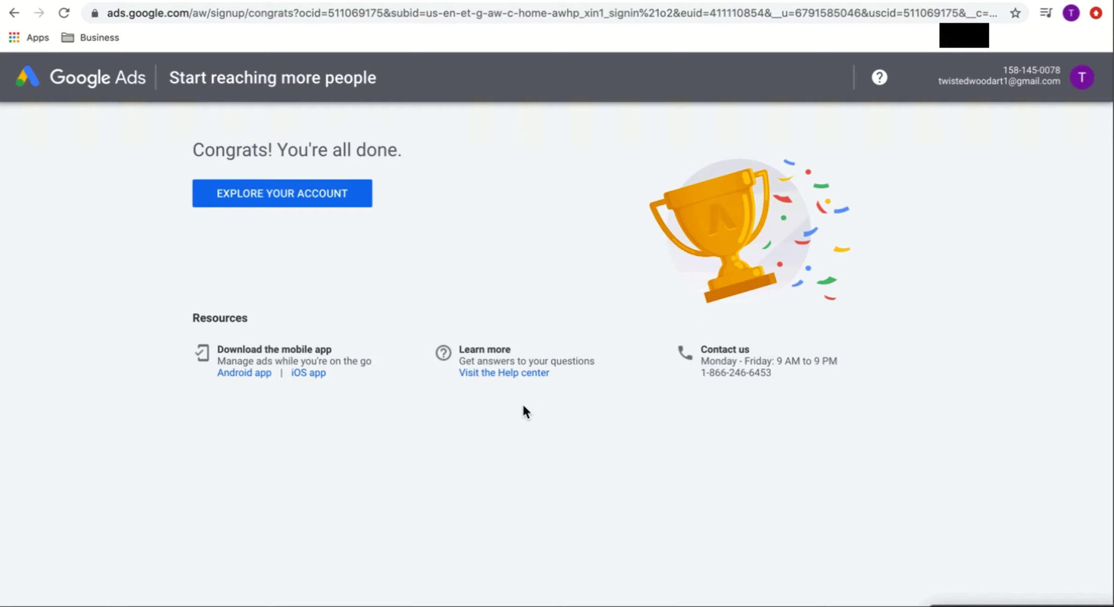
{"action": "left_click", "coordinate": [281, 200]}
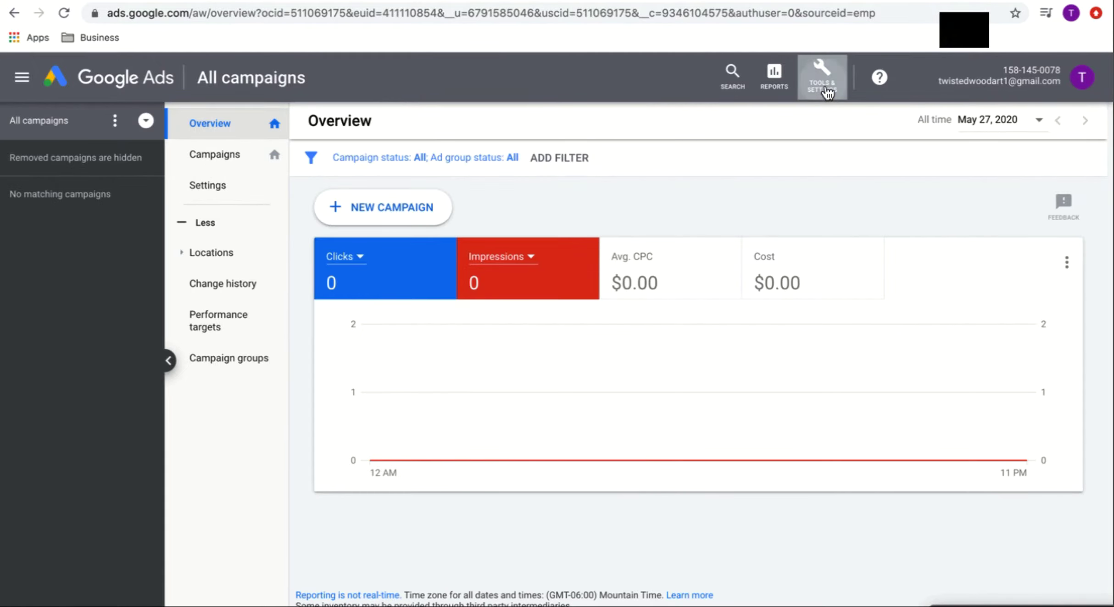
{"action": "left_click", "coordinate": [827, 92]}
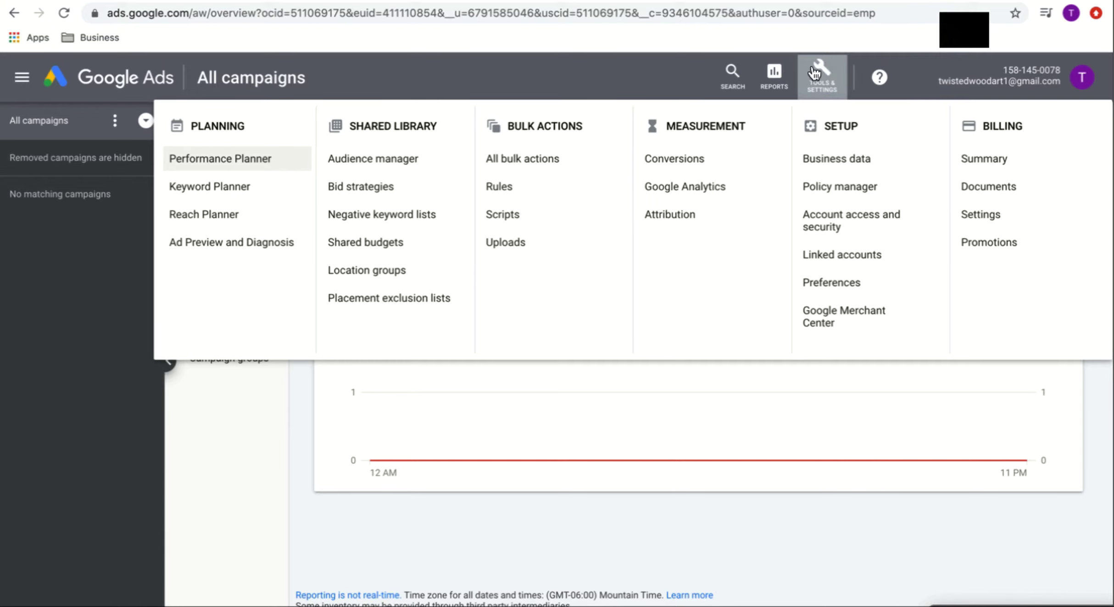
{"action": "left_click", "coordinate": [827, 82]}
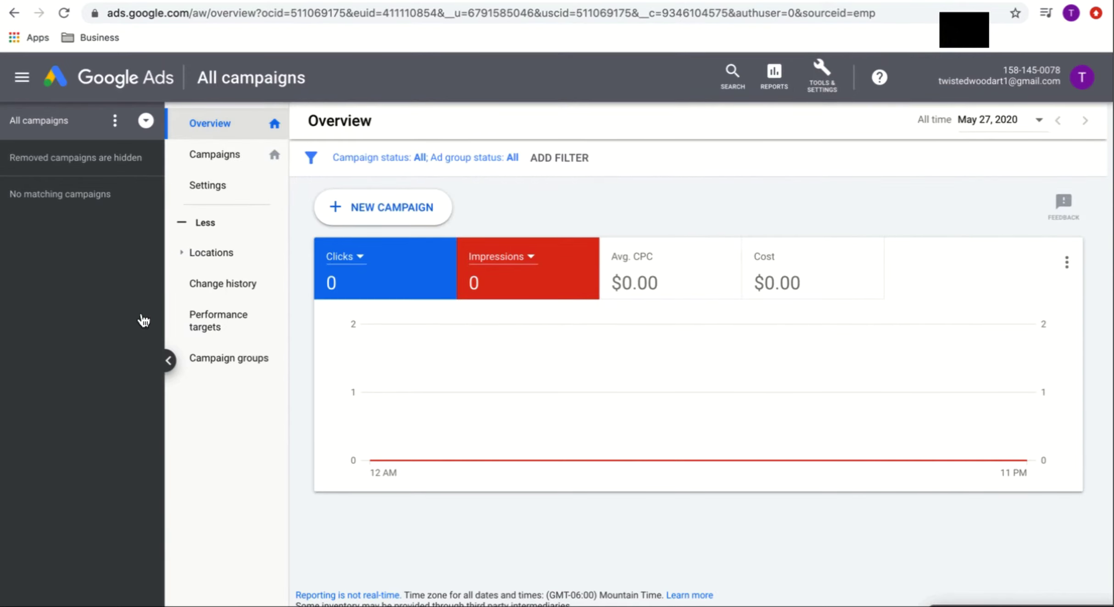
Open the Keyword Planner and dismiss the Refine your Keywords guide.
{"action": "left_click_drag", "start_coordinate": [1, 362], "coordinate": [181, 372]}
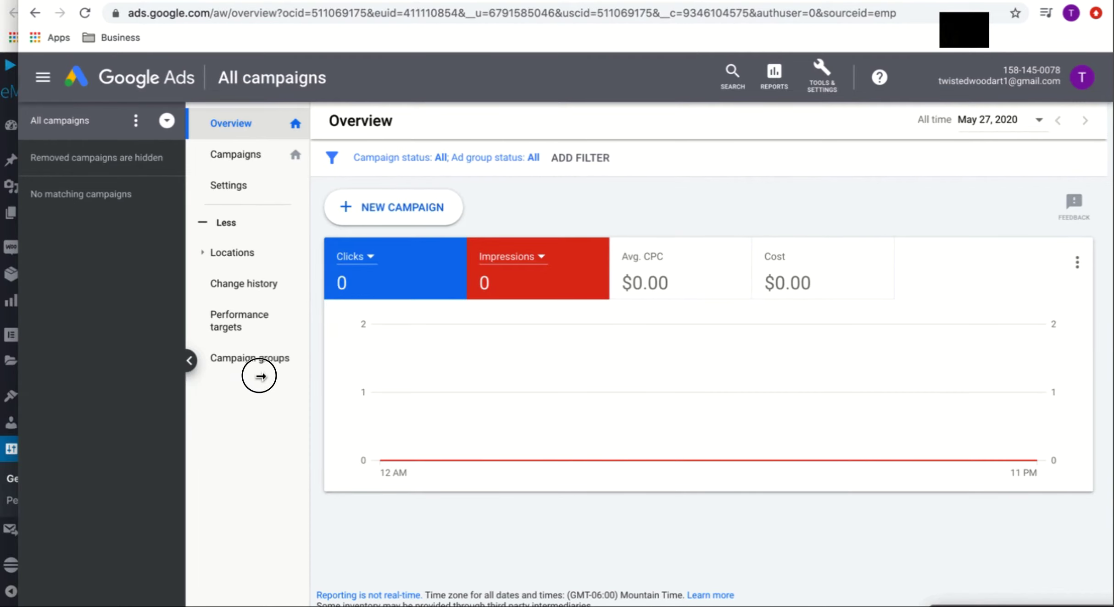
{"action": "left_click_drag", "start_coordinate": [265, 375], "coordinate": [344, 381]}
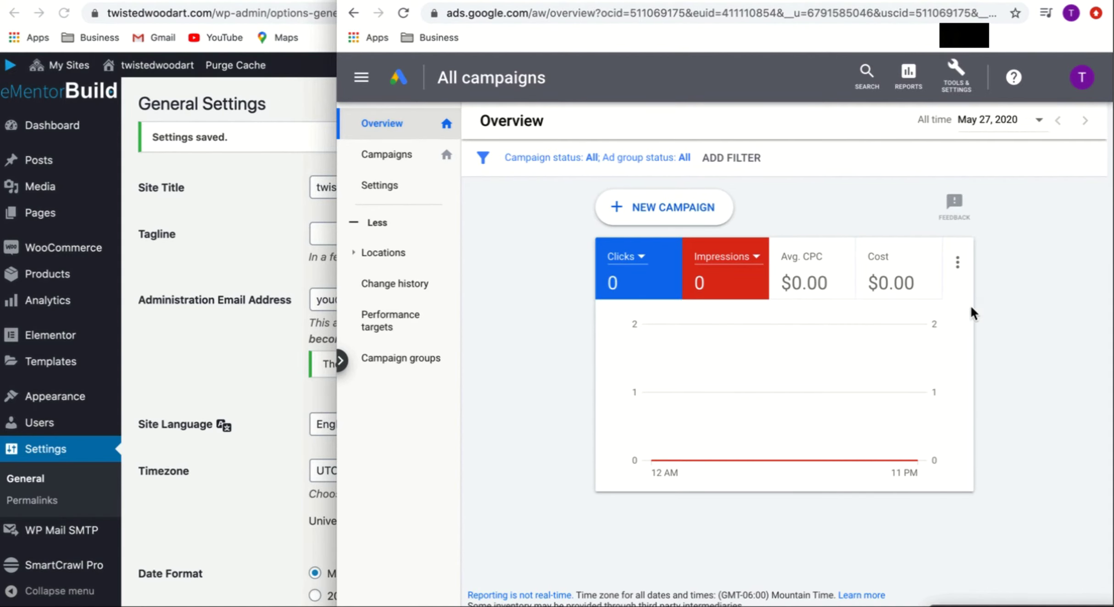
{"action": "left_click", "coordinate": [963, 89]}
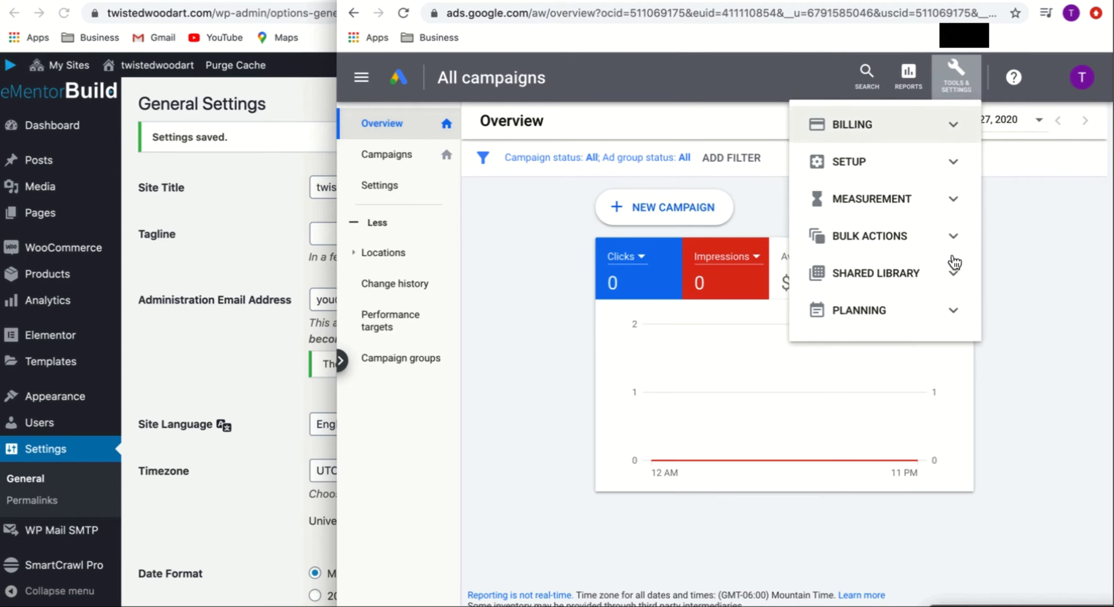
{"action": "left_click", "coordinate": [952, 316]}
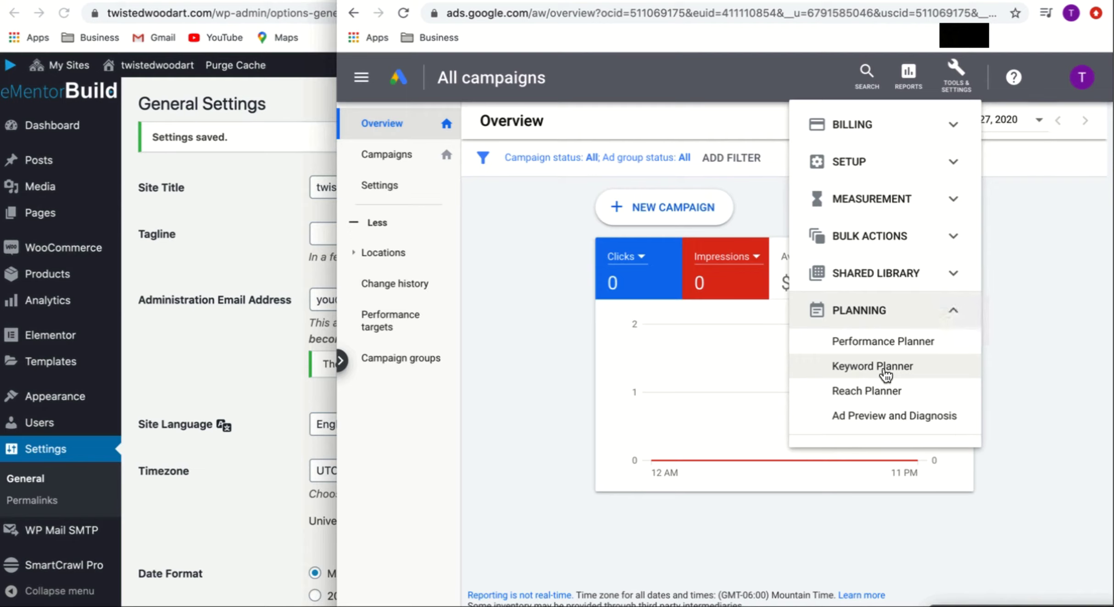
{"action": "left_click", "coordinate": [886, 374]}
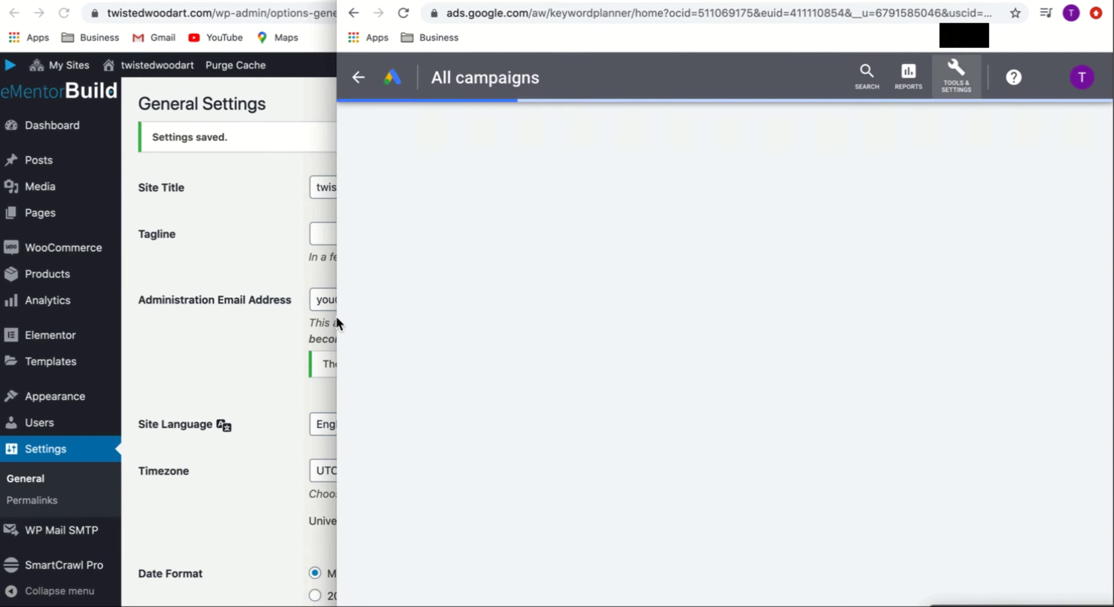
{"action": "left_click_drag", "start_coordinate": [337, 317], "coordinate": [3, 297]}
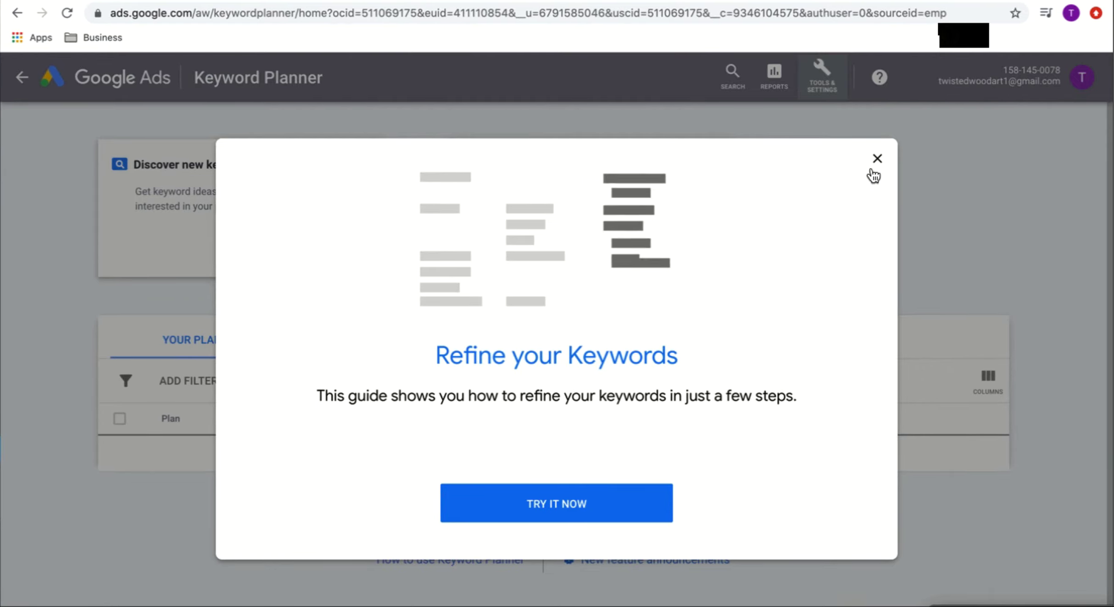
{"action": "left_click", "coordinate": [876, 159]}
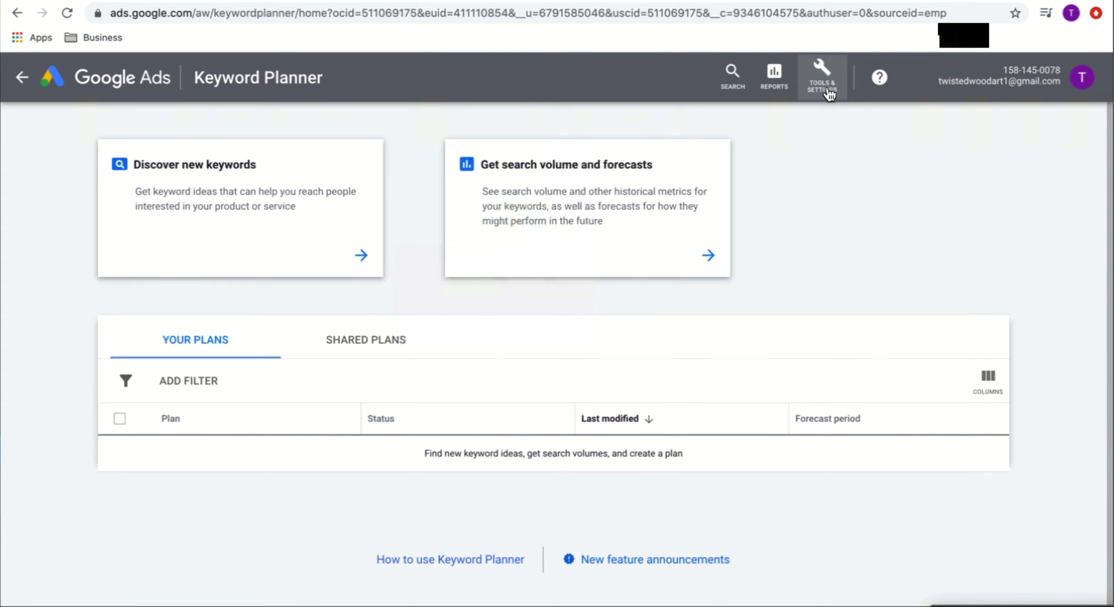
{"action": "left_click", "coordinate": [822, 76]}
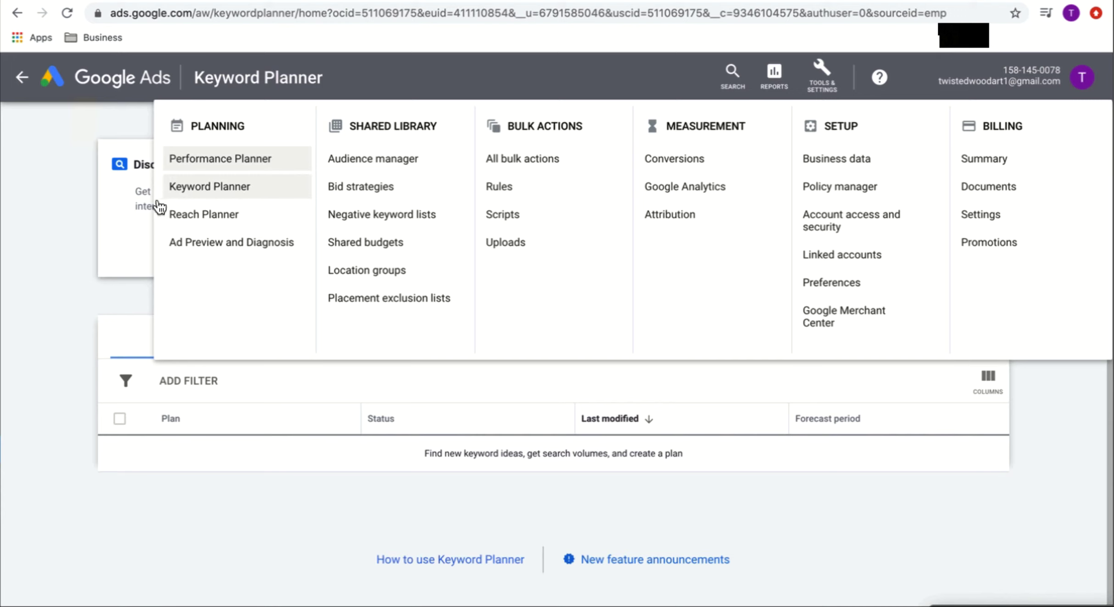
{"action": "left_click", "coordinate": [49, 206]}
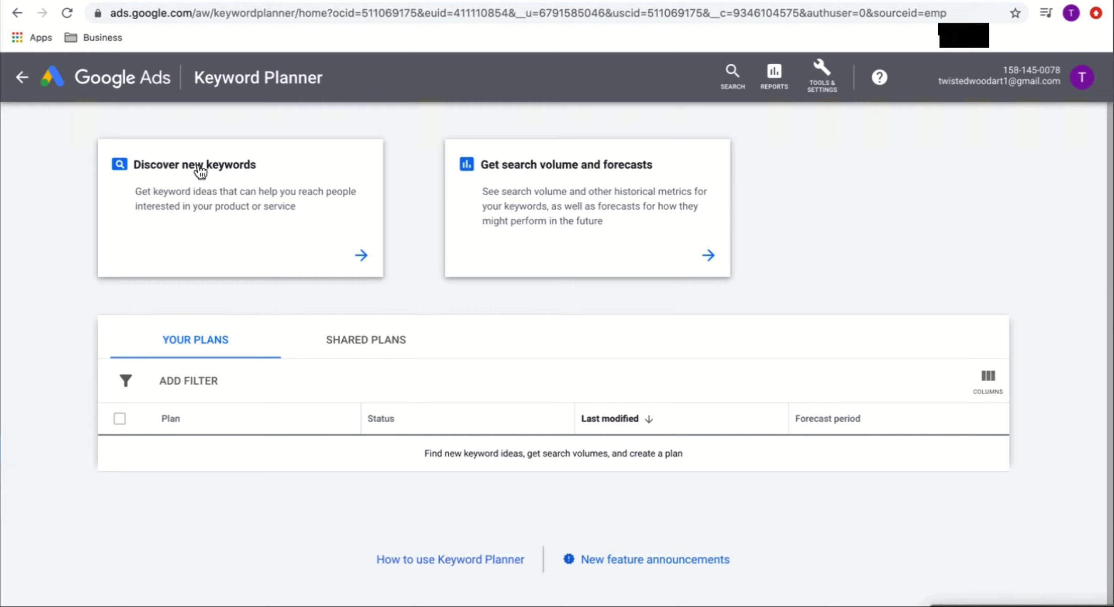
Discover new keywords using "Twisted wood art", "wooden art" and "wood art" as starting keywords, and get the results.
{"action": "left_click", "coordinate": [204, 196]}
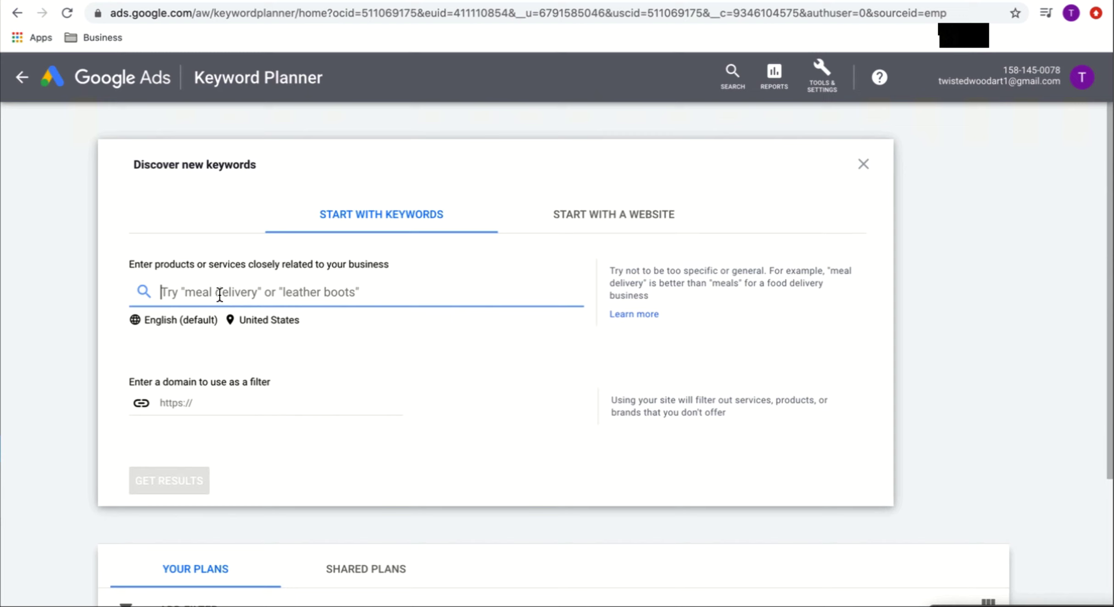
{"action": "type", "text": "Twisted"}
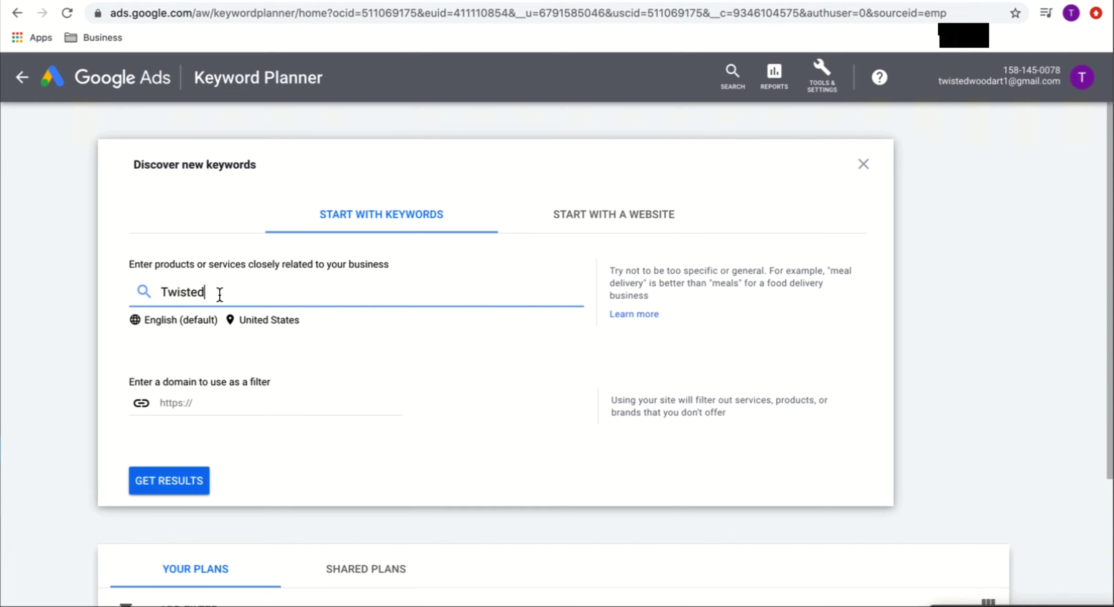
{"action": "type", "text": "wood art"}
{"action": "key", "text": "Return"}
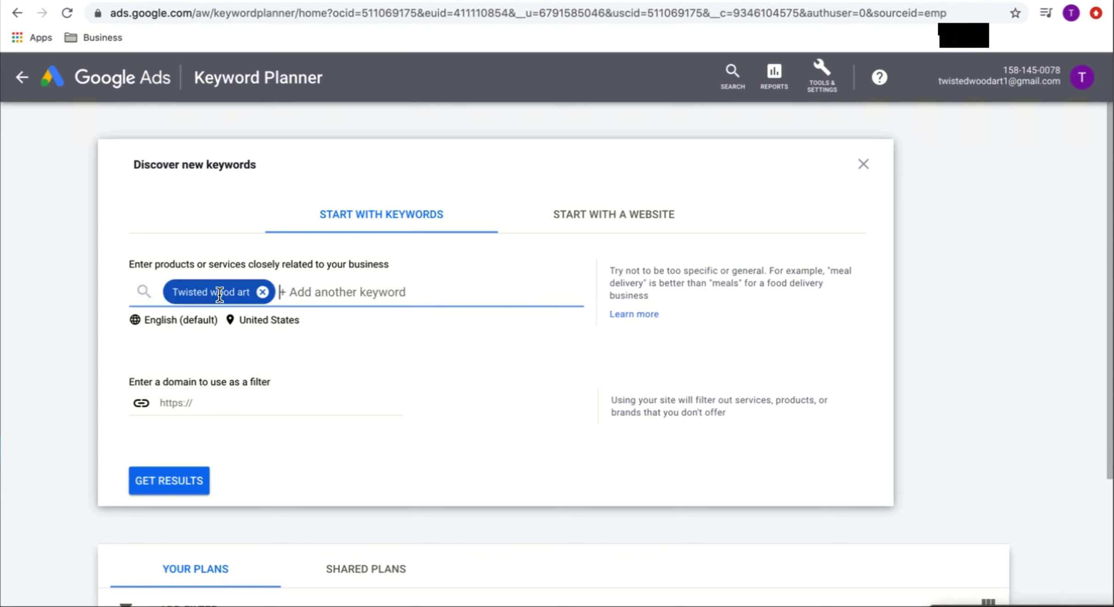
{"action": "type", "text": "wooden art"}
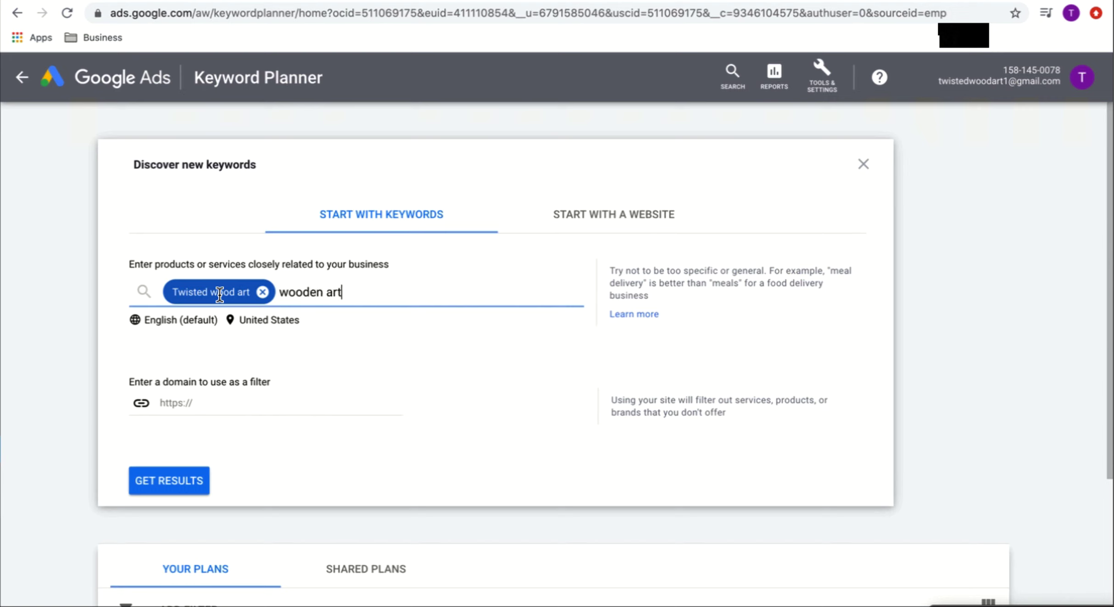
{"action": "key", "text": "Return"}
{"action": "type", "text": "wood art"}
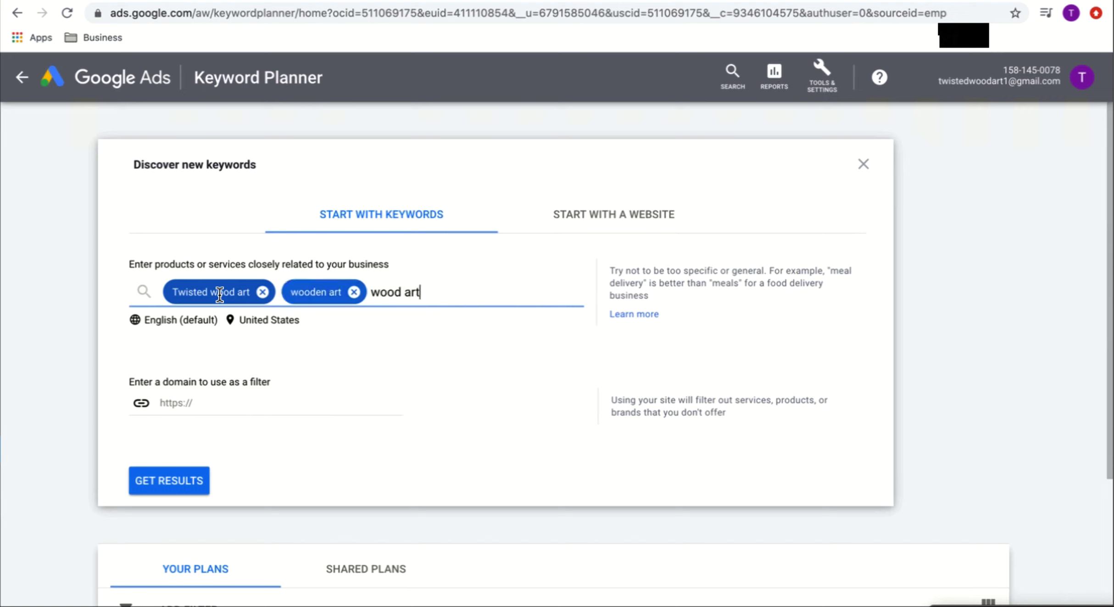
{"action": "type", "text": ","}
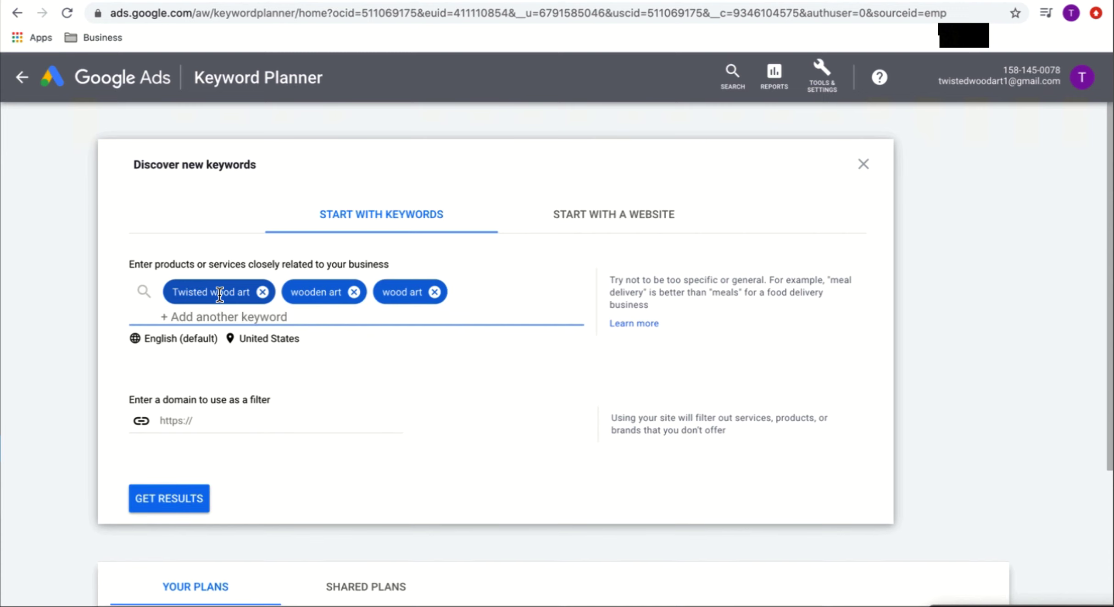
{"action": "left_click", "coordinate": [179, 504]}
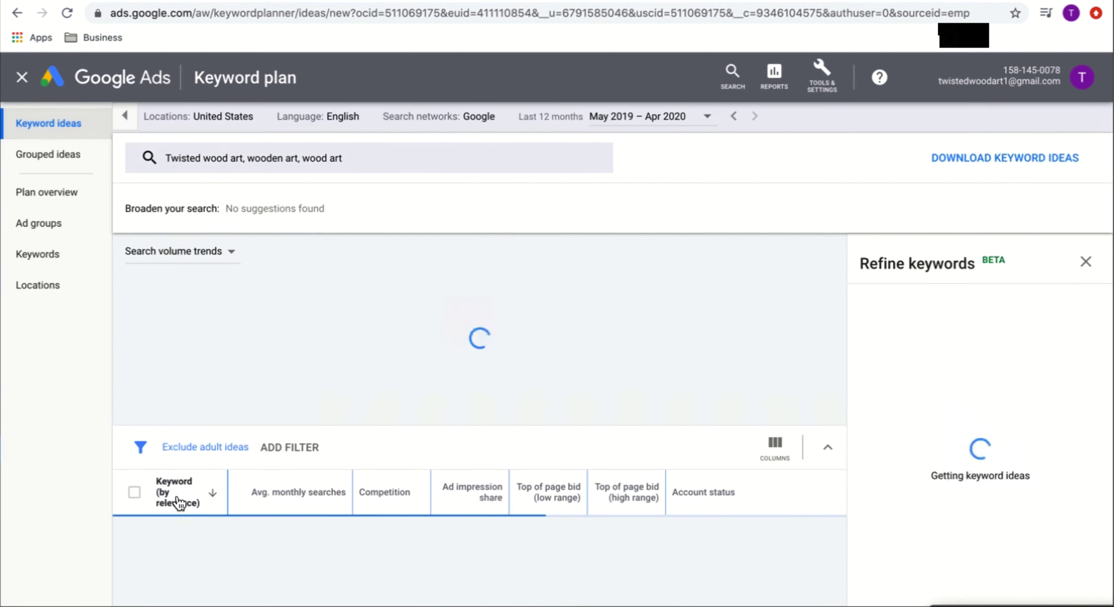